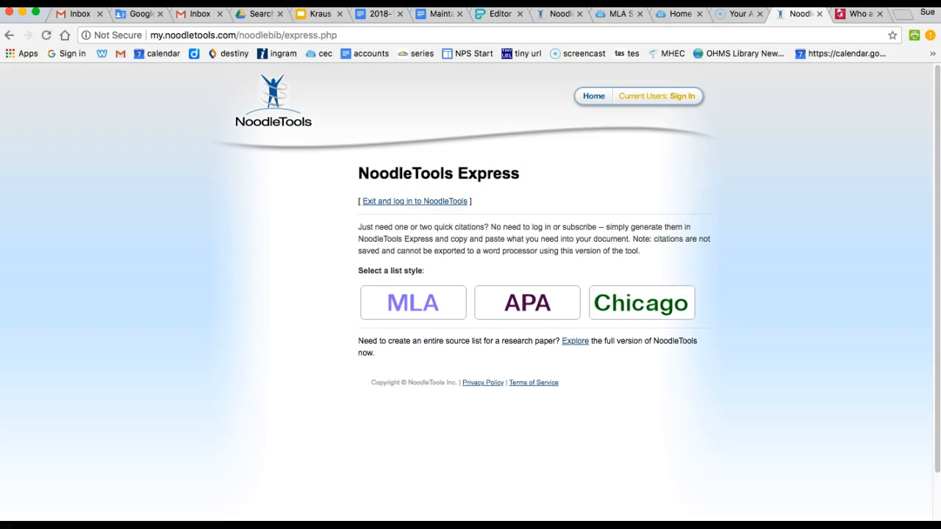
Select MLA as the list style for the quick citation
left_click(413, 303)
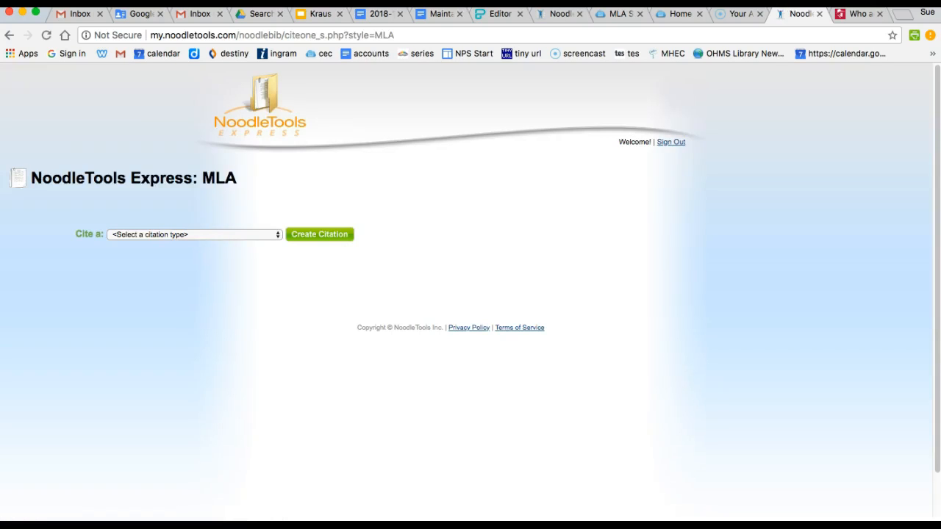
left_click(195, 235)
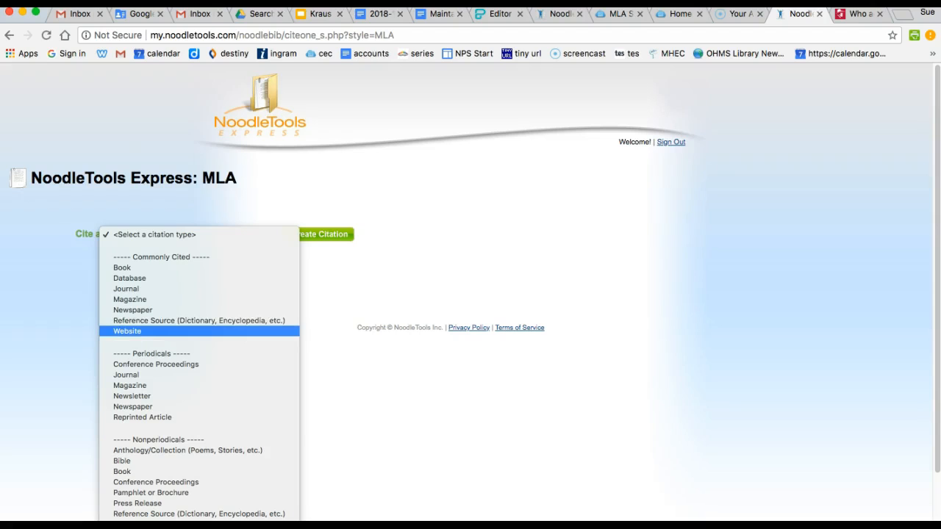
left_click(122, 267)
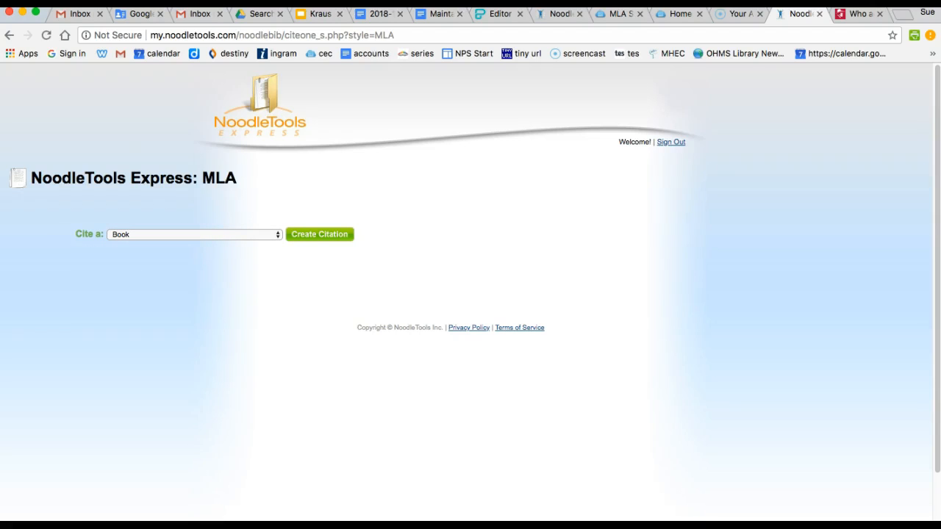
left_click(320, 234)
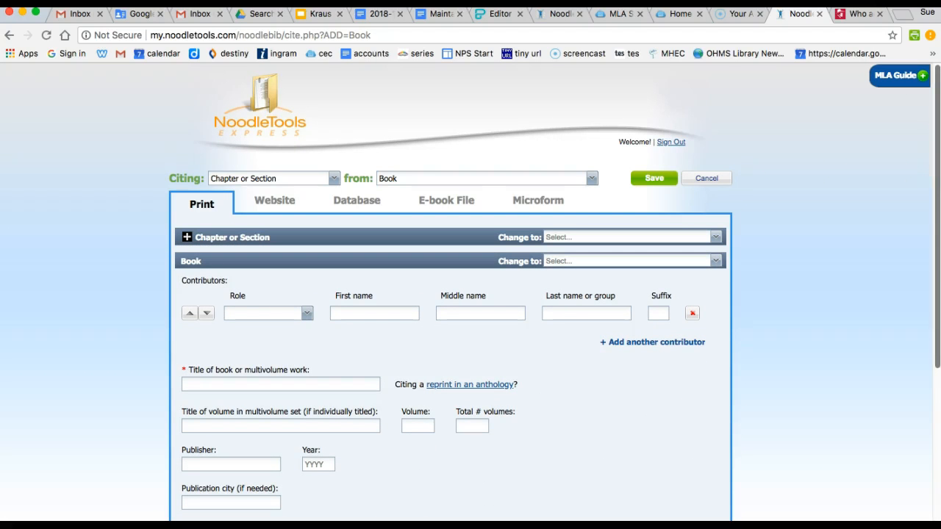
scroll(470, 294, "down", 3)
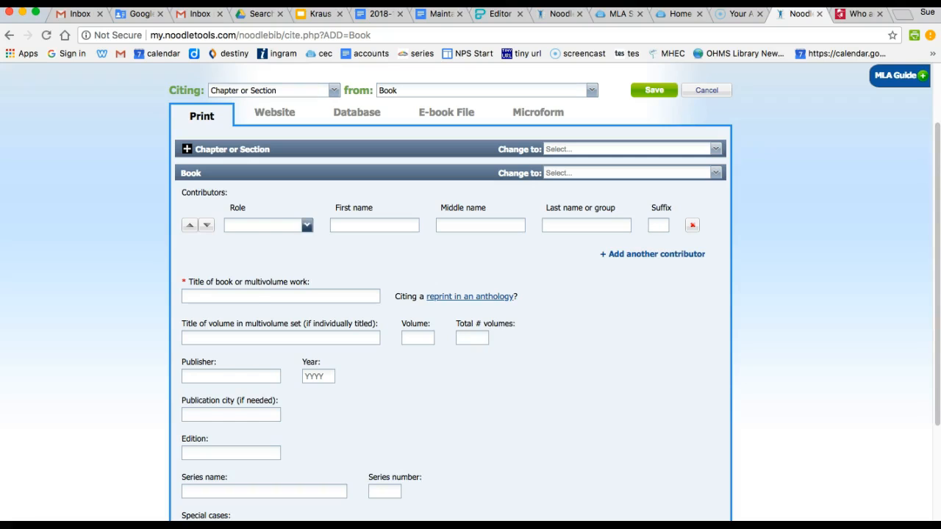
left_click(306, 225)
left_click(308, 225)
scroll(450, 294, "up", 1)
left_click(706, 166)
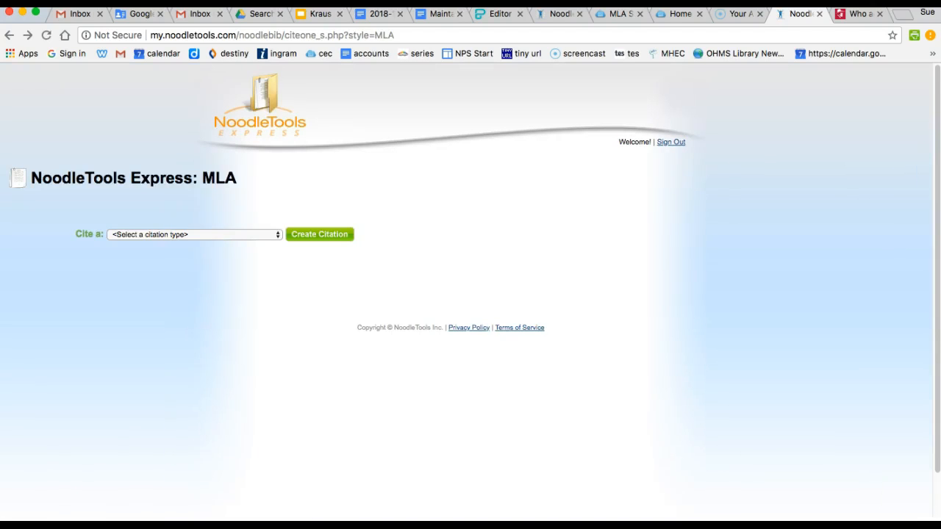
Create a citation of the Website type, keeping Web Page as the item being cited
left_click(195, 235)
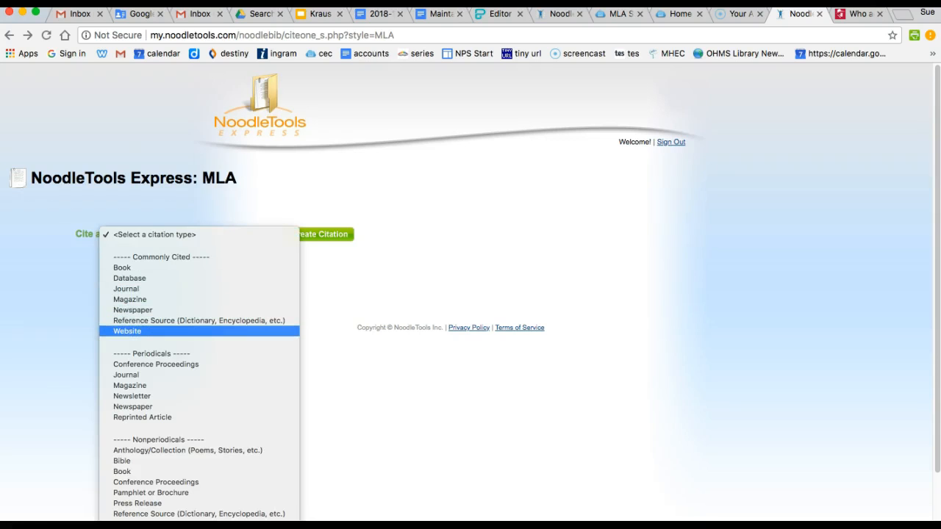
key("Return")
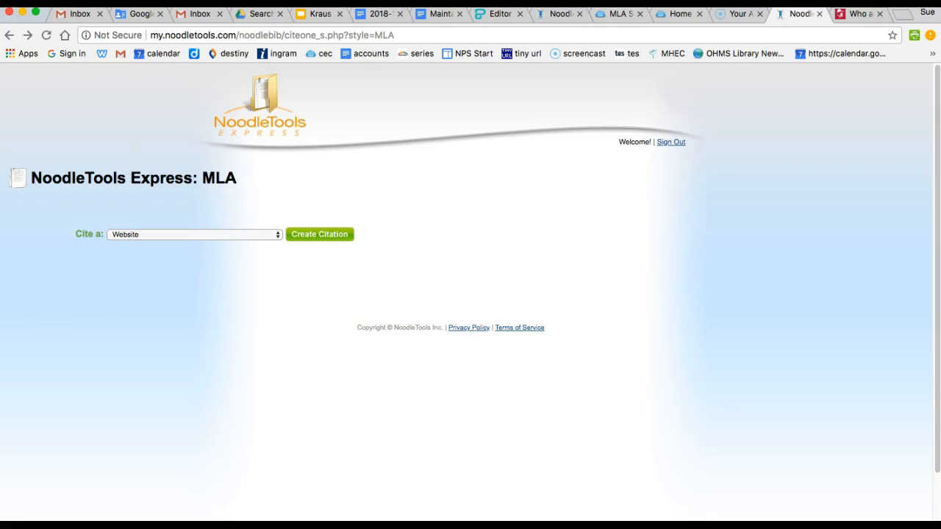
left_click(320, 235)
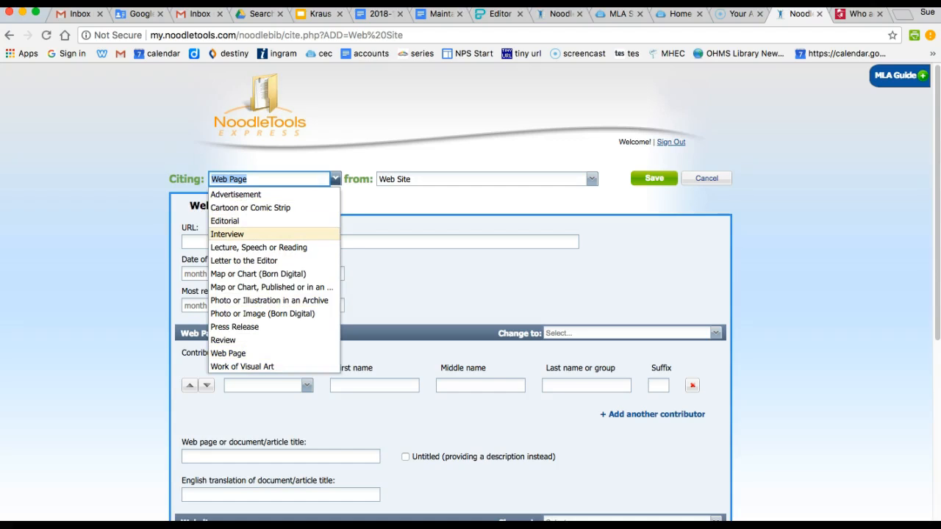
left_click(335, 179)
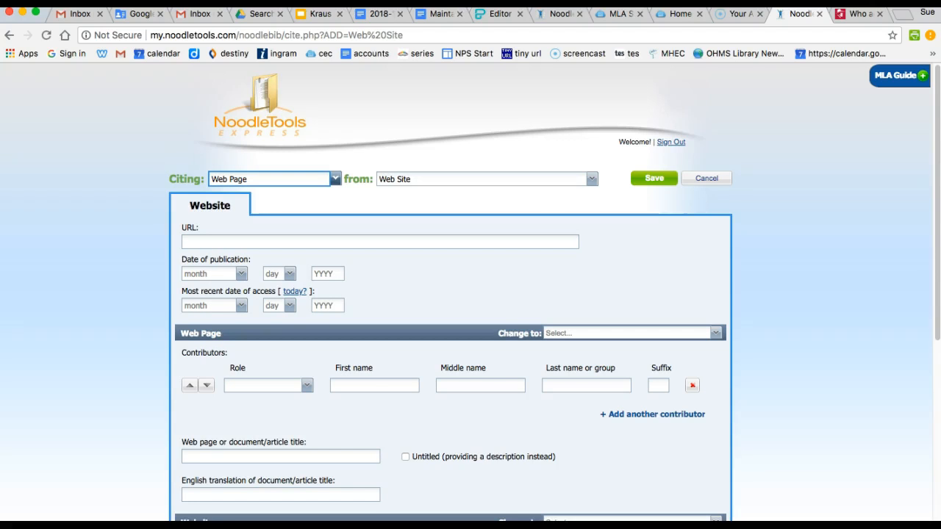
Copy the web address of the Plimoth article "Who are the Wampanoag?" into the citation's URL field
left_click(294, 242)
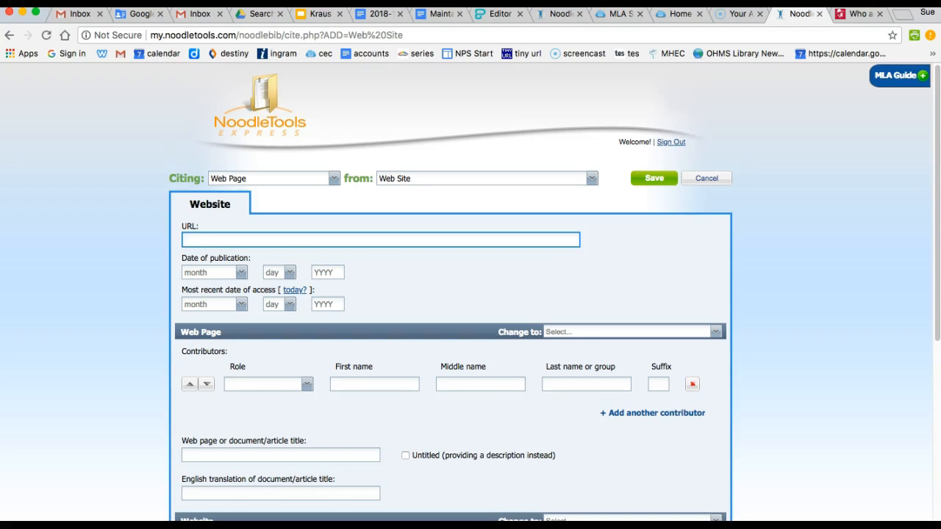
left_click(860, 14)
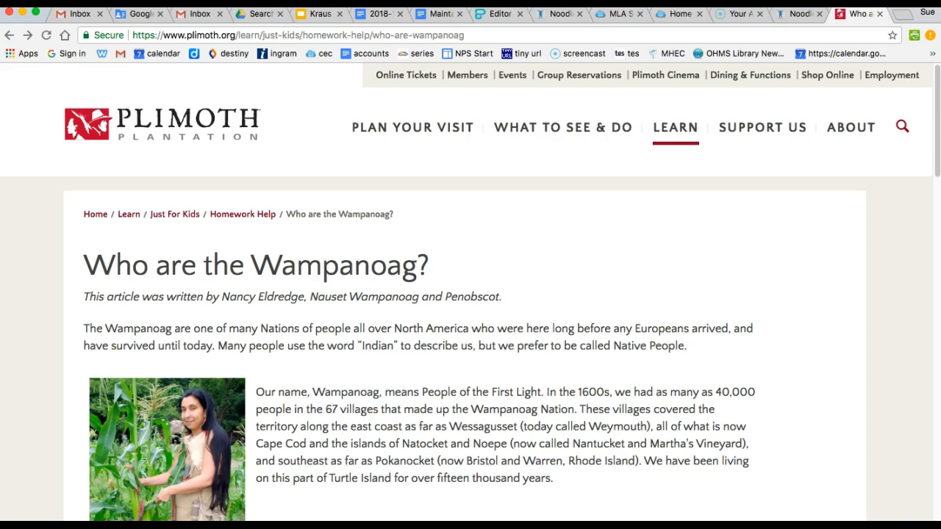
key("super+l")
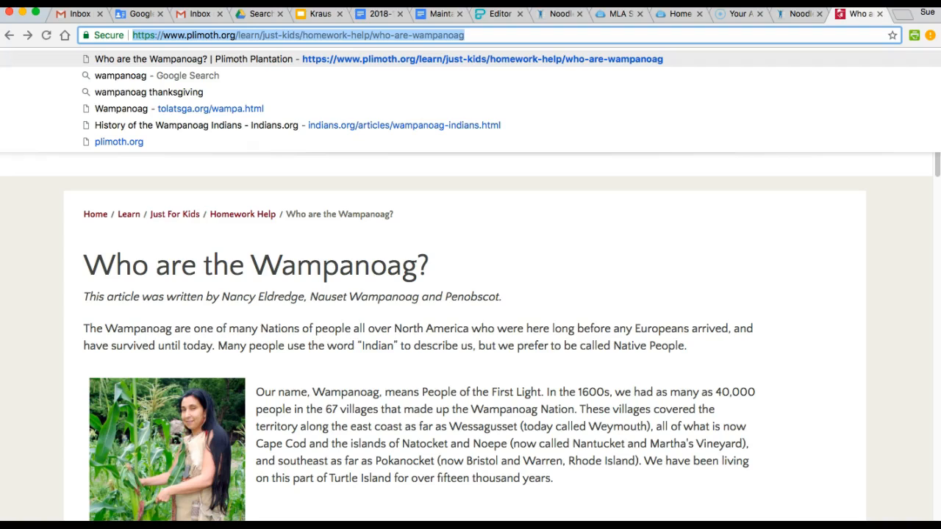
left_click(236, 36)
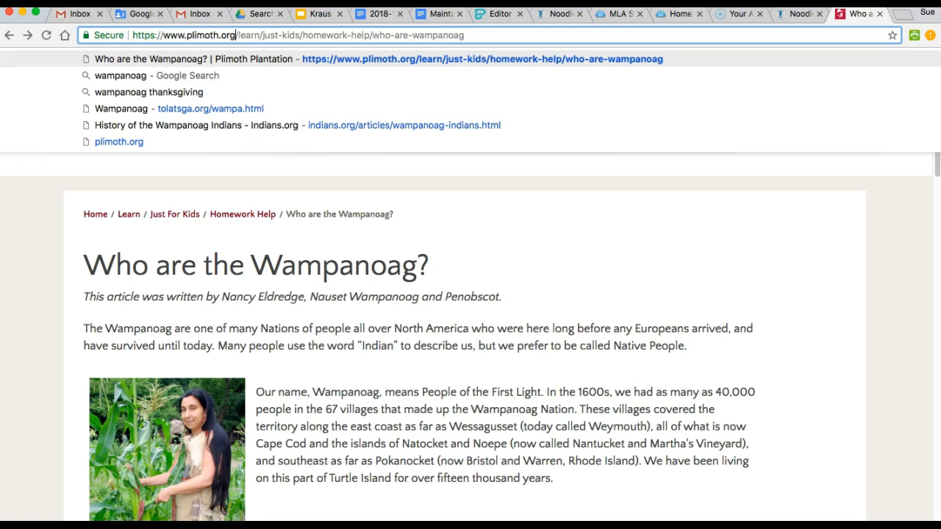
triple_click(228, 35)
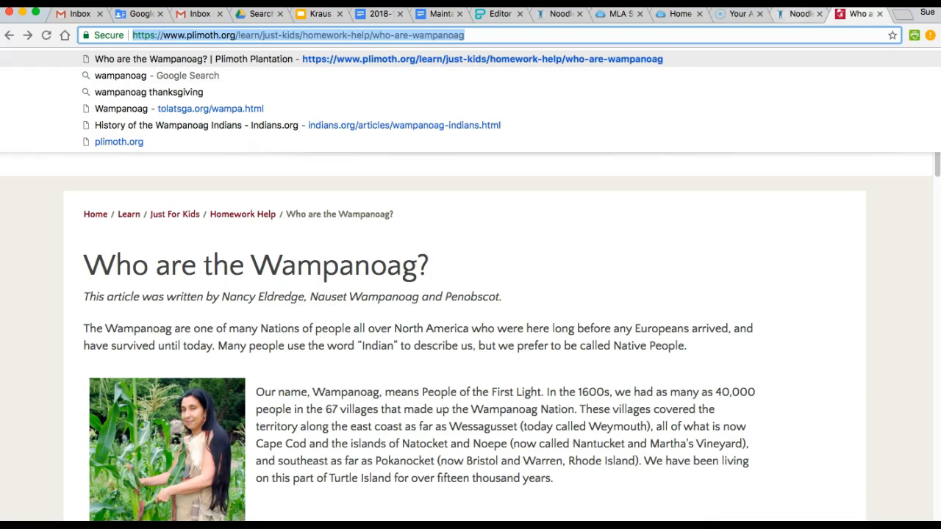
key("ctrl+c")
left_click(797, 13)
key("ctrl+v")
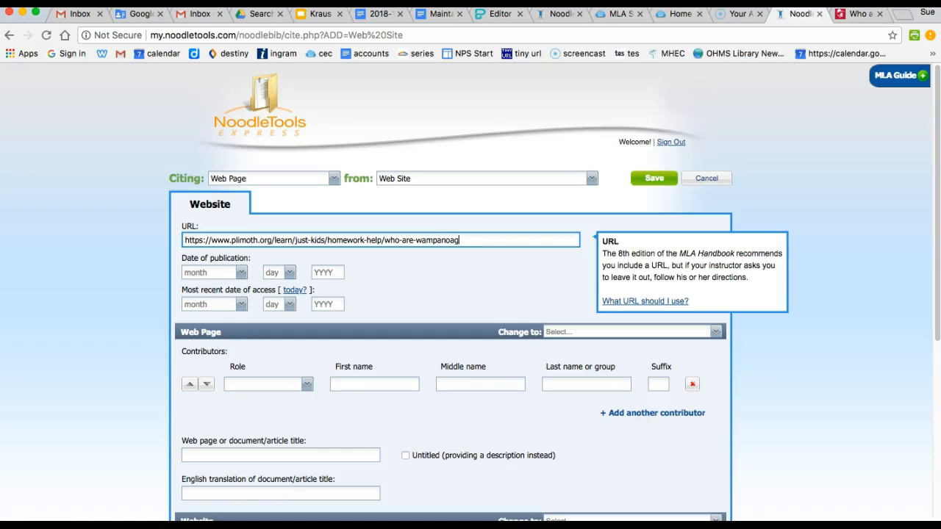
Look through the Plimoth article "Who are the Wampanoag?" for a date of publication
left_click(295, 290)
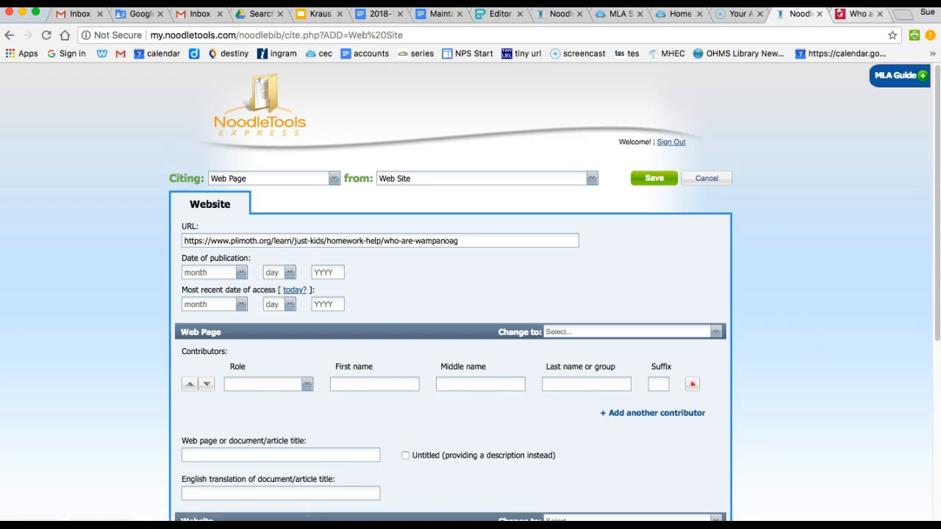
left_click(856, 14)
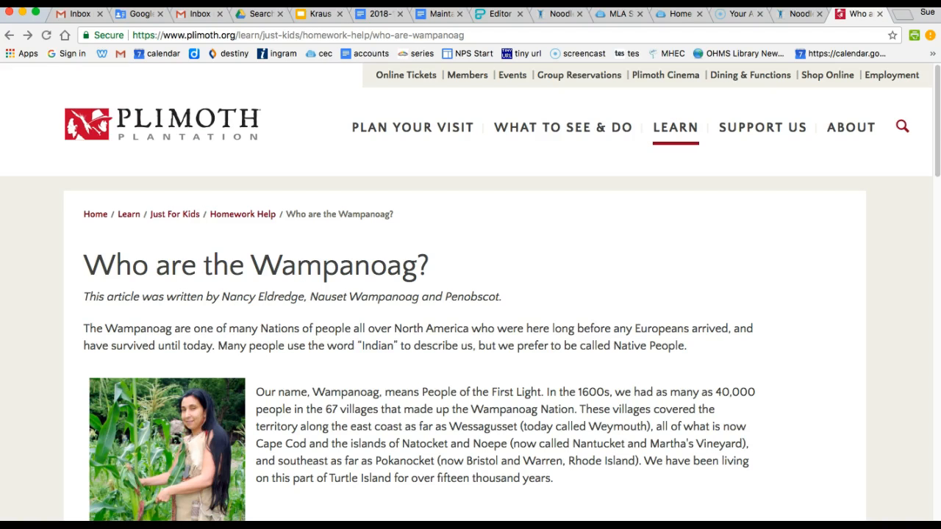
scroll(471, 294, "down", 2)
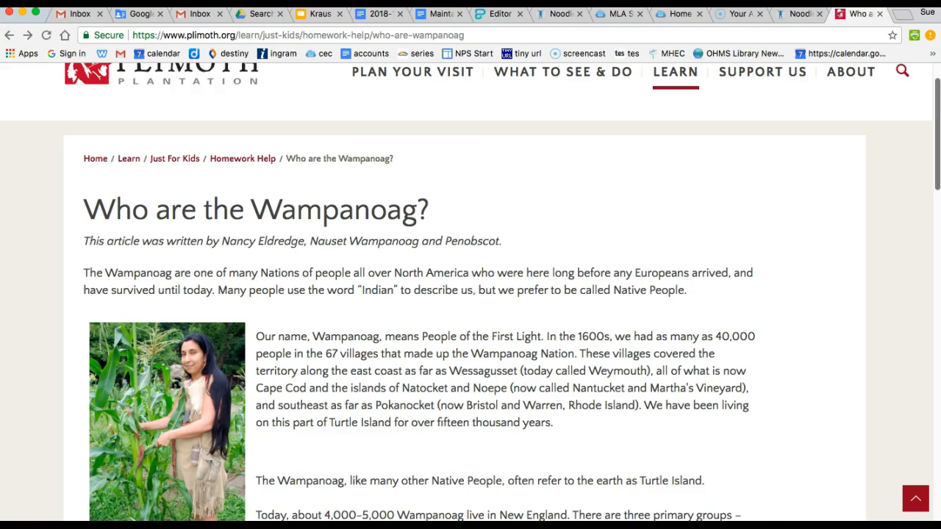
scroll(471, 294, "down", 8)
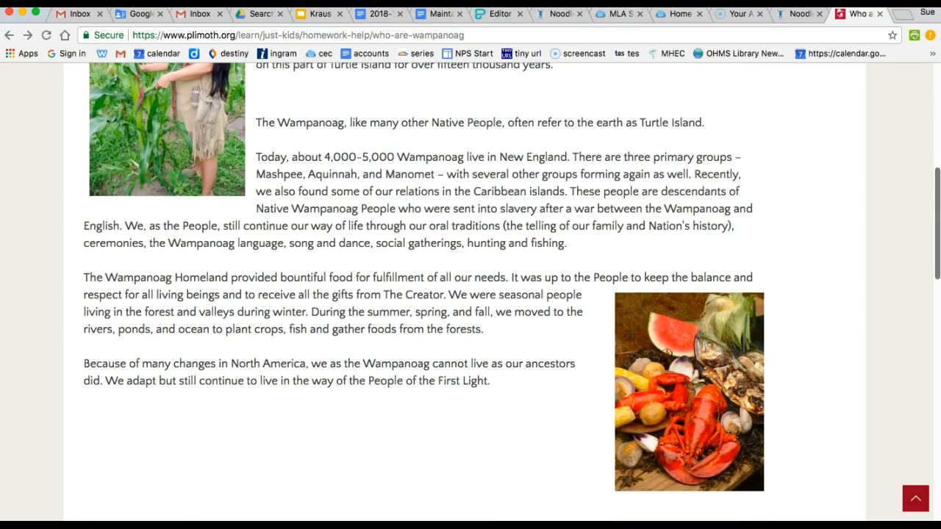
scroll(503, 291, "down", 3)
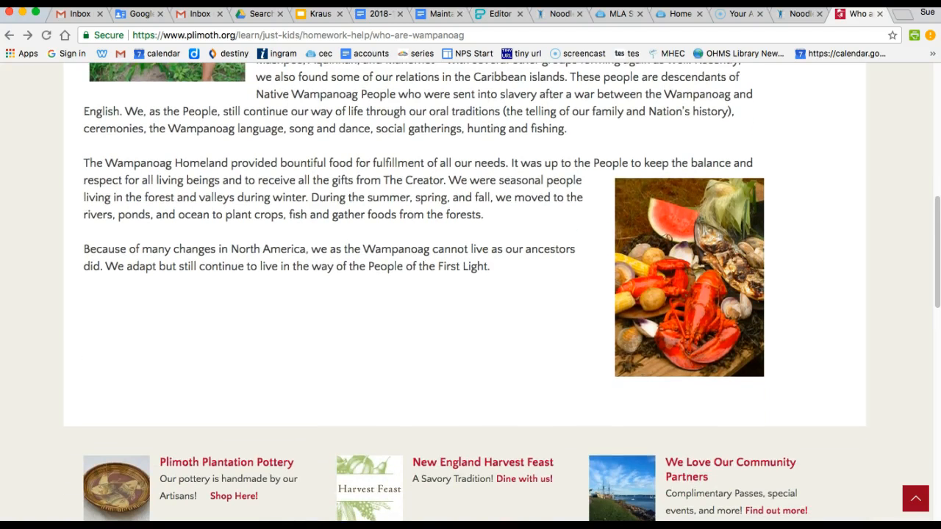
scroll(502, 291, "down", 1)
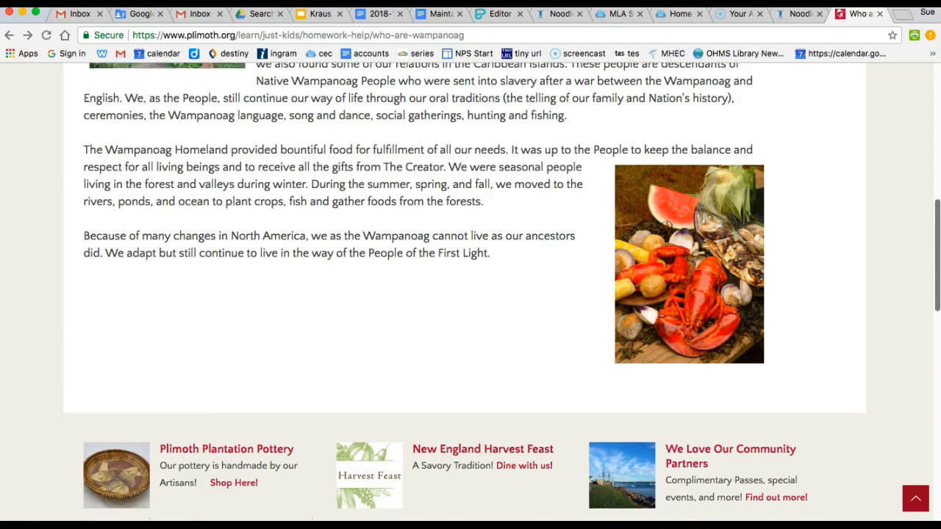
scroll(471, 291, "down", 4)
scroll(471, 292, "up", 8)
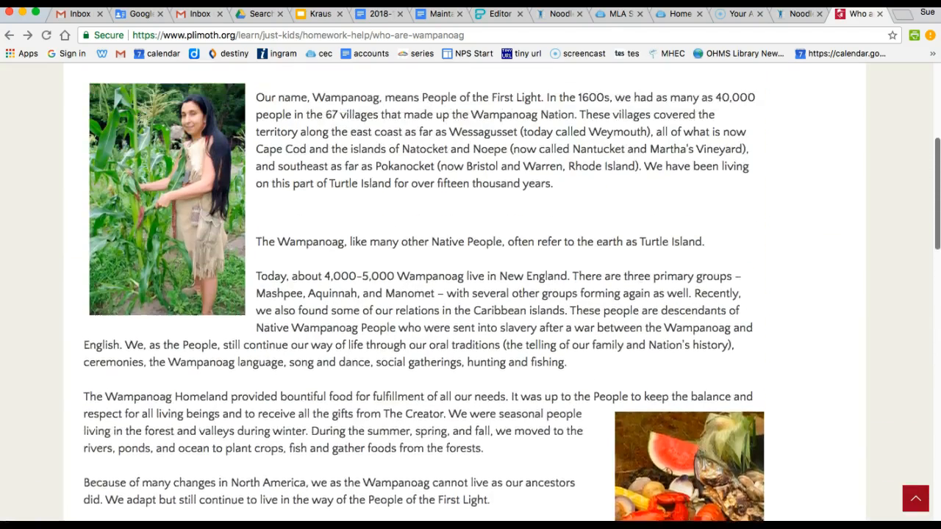
scroll(470, 292, "up", 6)
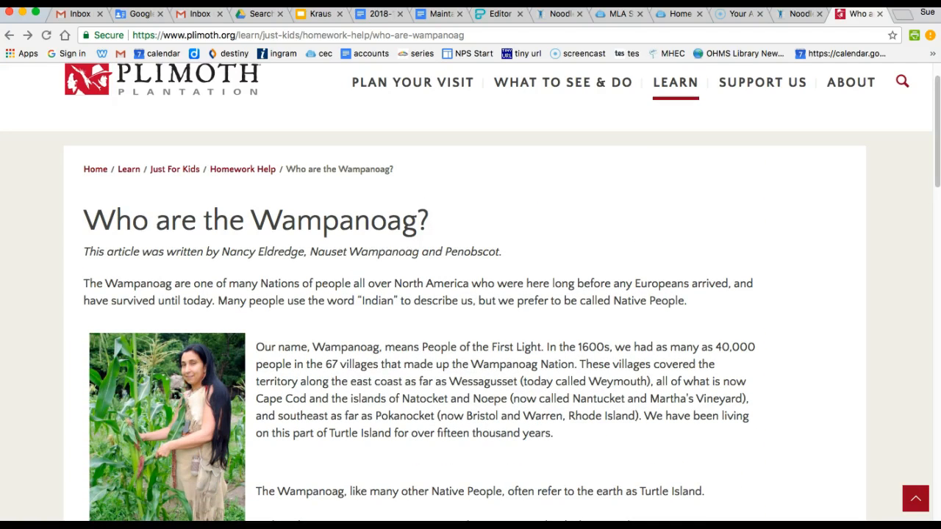
Fill in the citation's most recent date of access with today's date, September 10, 2018
left_click(800, 14)
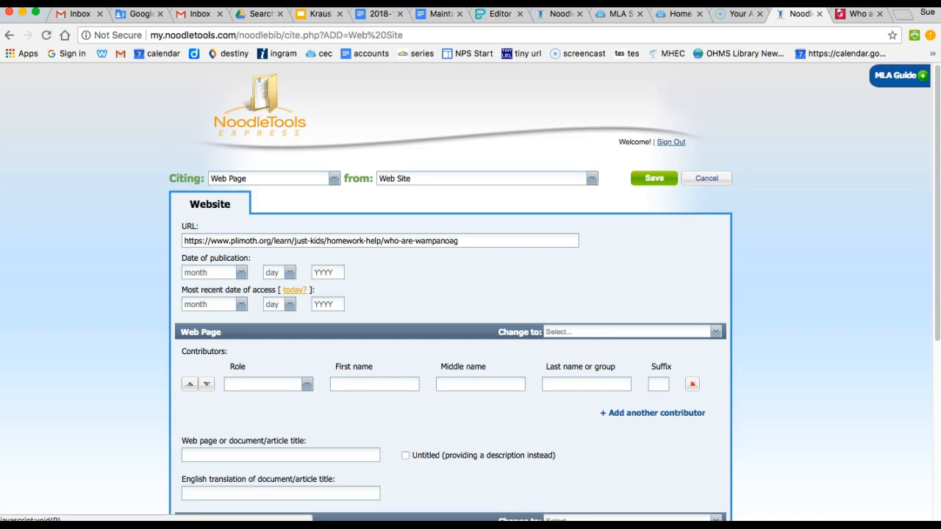
left_click(294, 290)
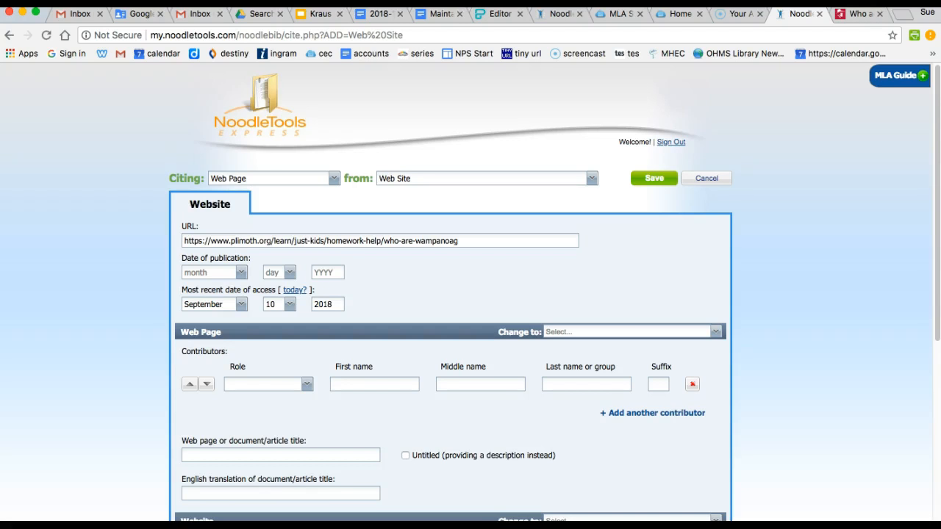
Examine the whole Wampanoag article page, from the byline down to the footer, for publication details
left_click(860, 14)
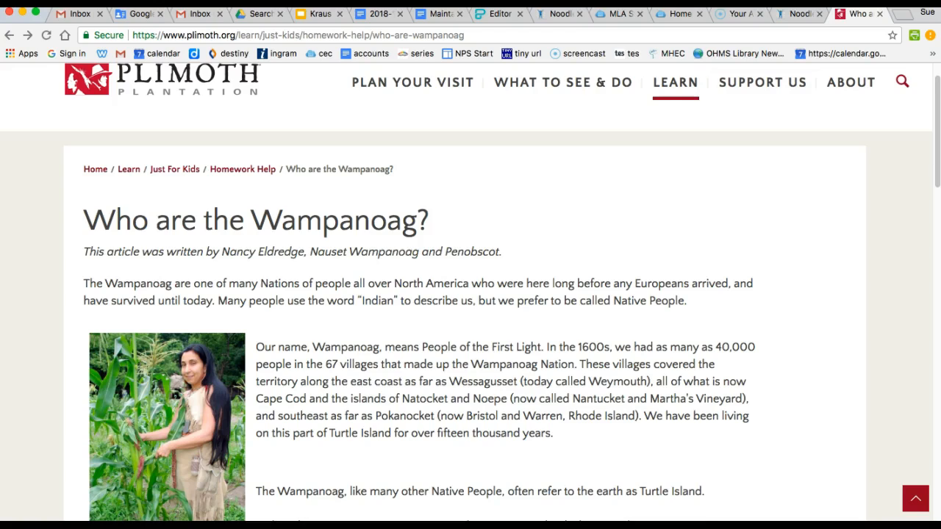
scroll(470, 294, "down", 5)
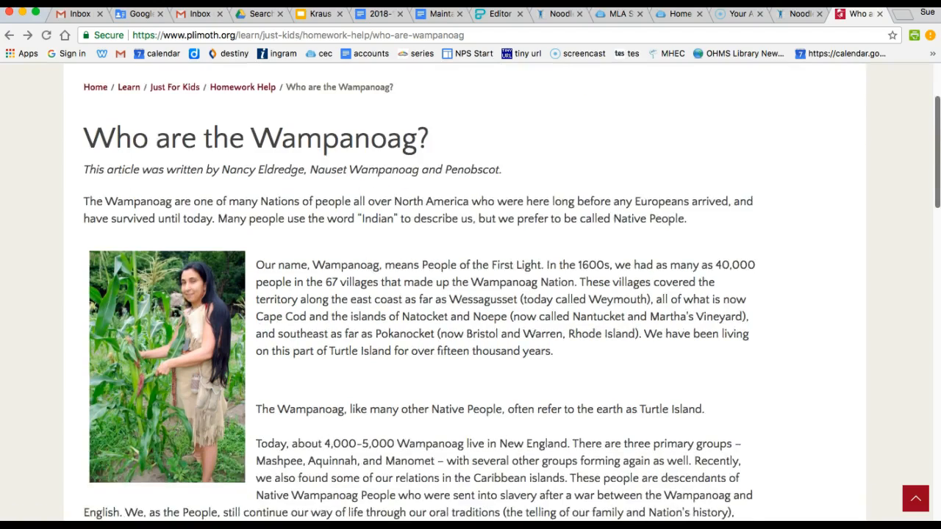
scroll(470, 294, "down", 10)
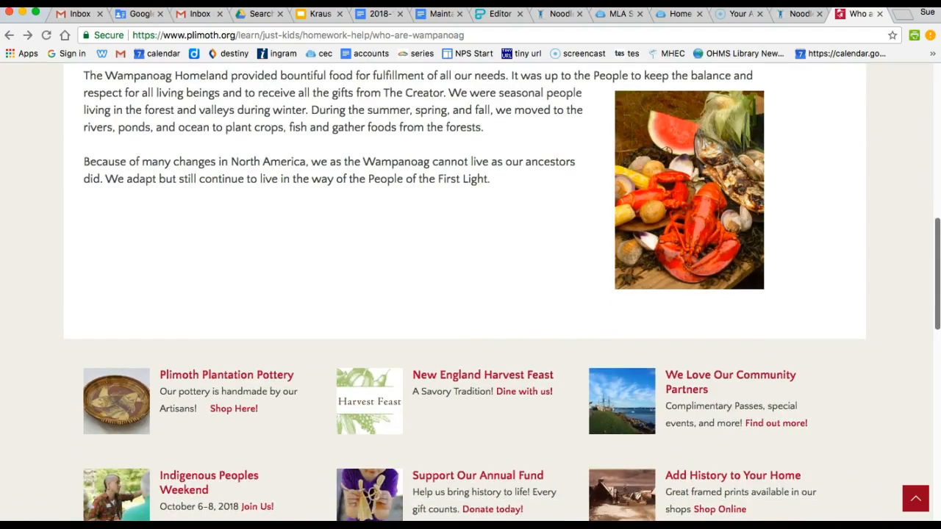
scroll(270, 316, "down", 9)
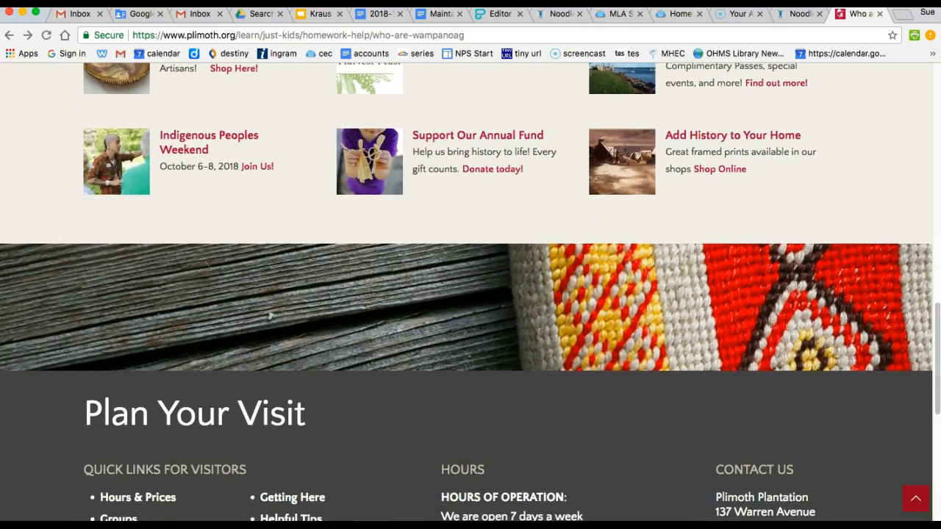
scroll(270, 316, "down", 4)
scroll(270, 316, "up", 19)
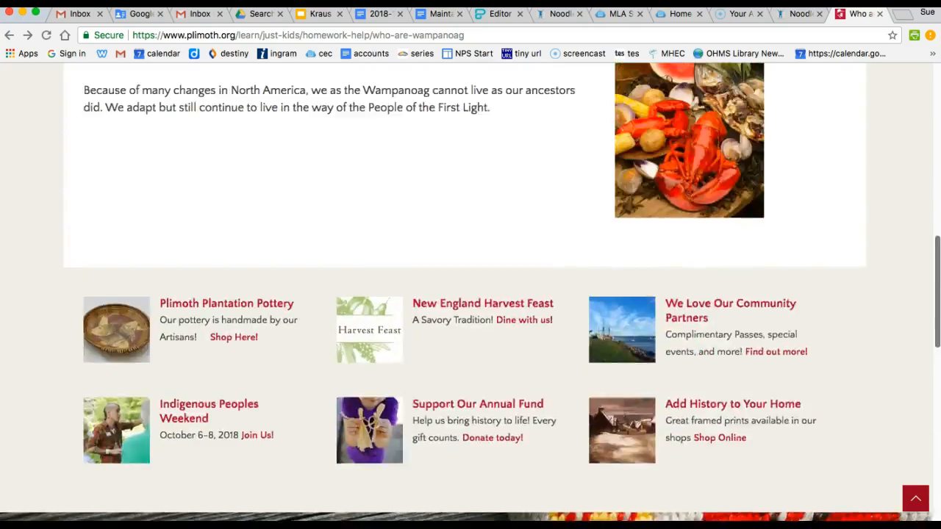
scroll(271, 316, "up", 4)
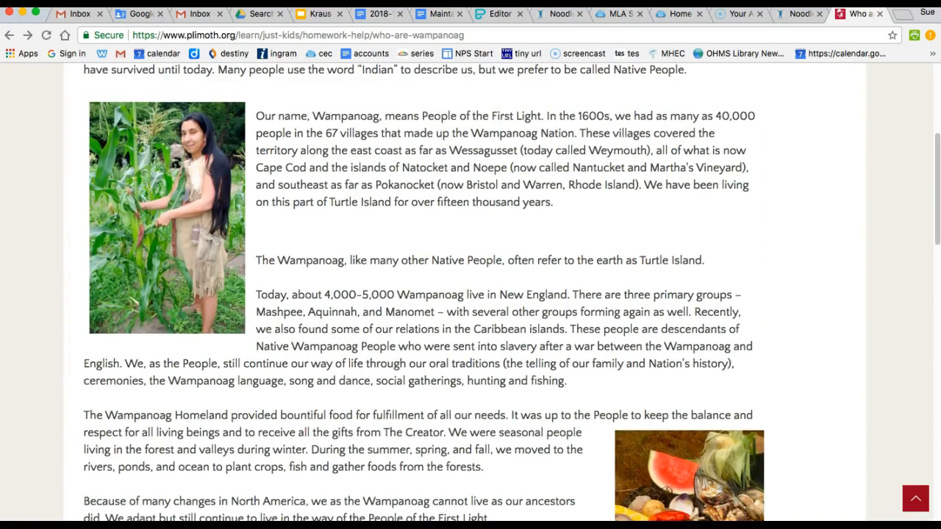
scroll(412, 295, "up", 2)
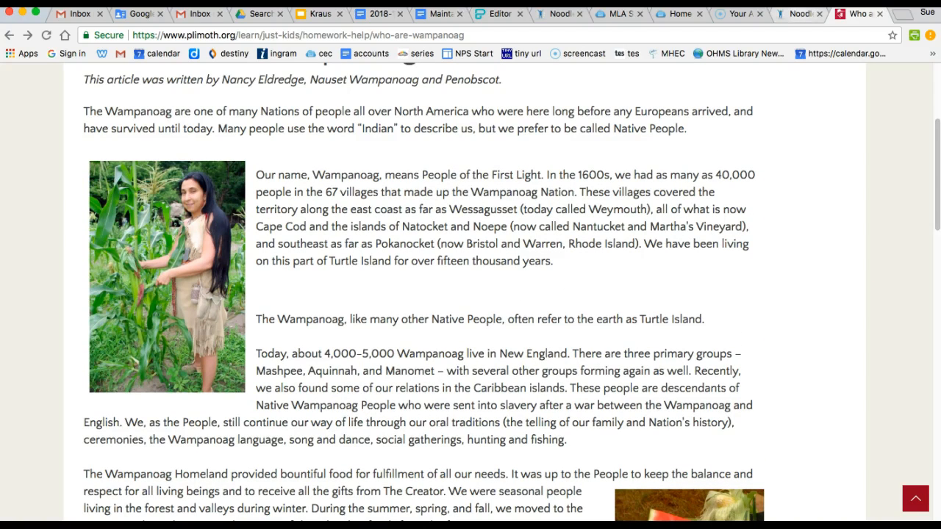
Set the role of the web page's first contributor to Author in the NoodleTools citation form
left_click(800, 14)
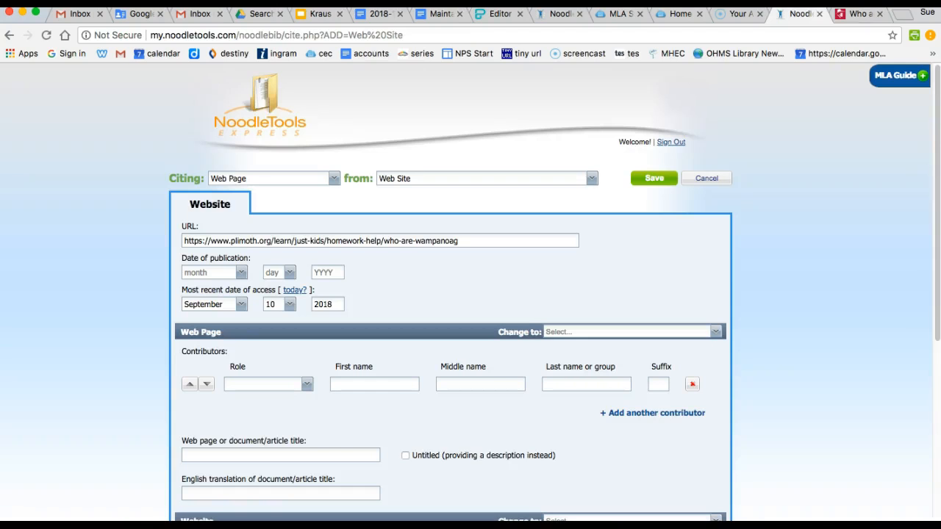
left_click(308, 385)
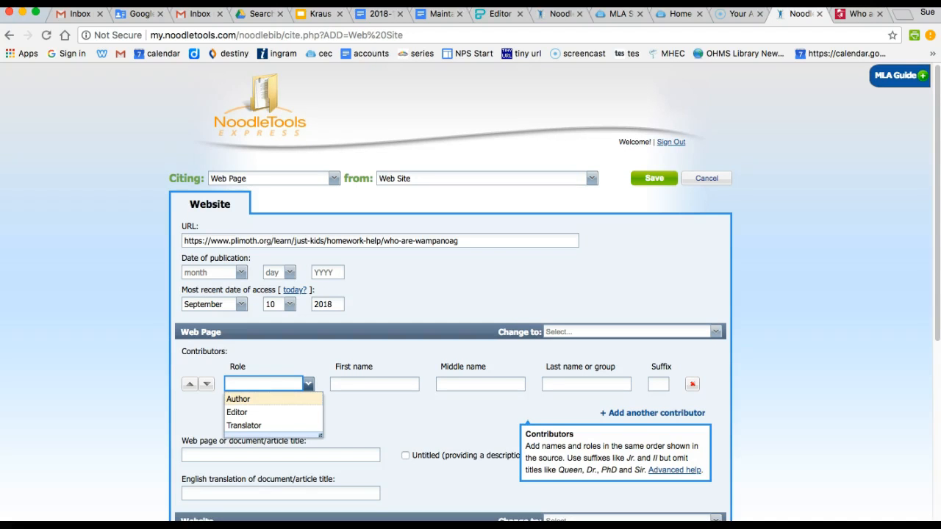
key("Return")
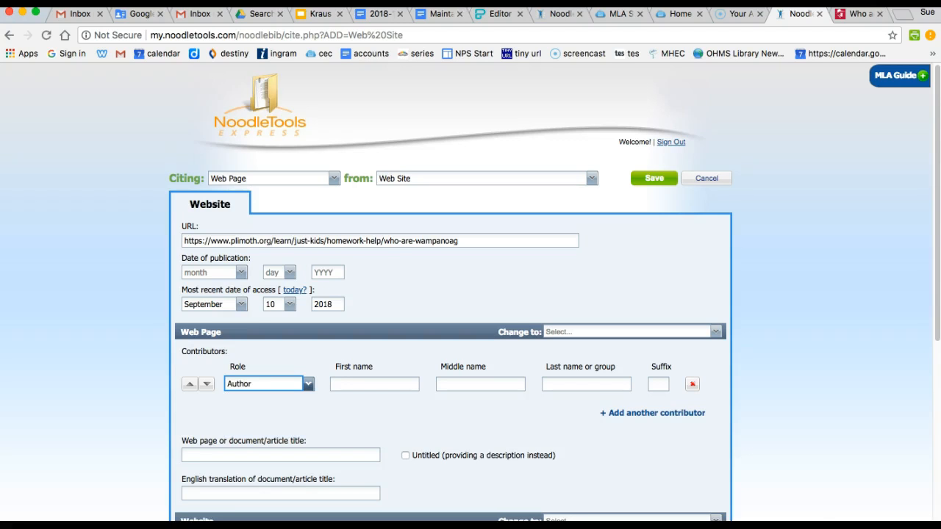
Copy the author's full name from the Plimoth article's byline into the contributor's first name field
key("ctrl+Tab")
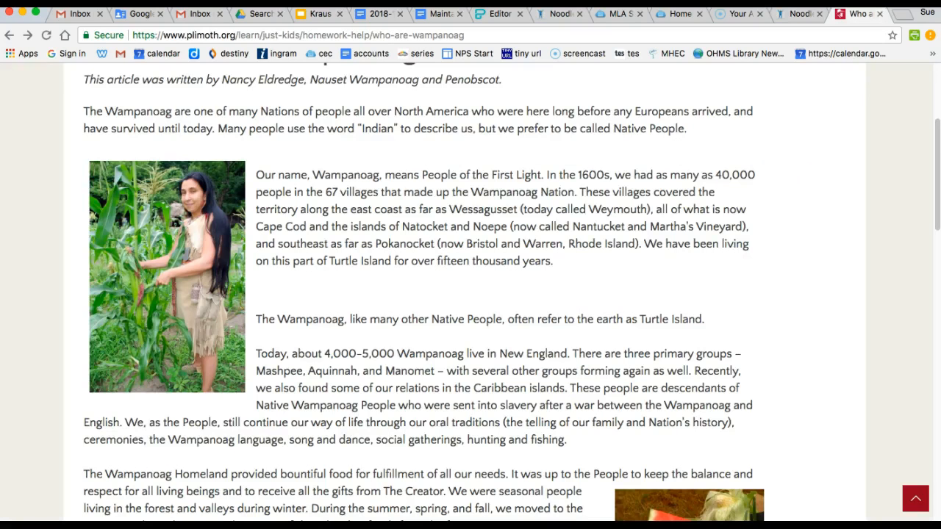
scroll(470, 294, "up", 2)
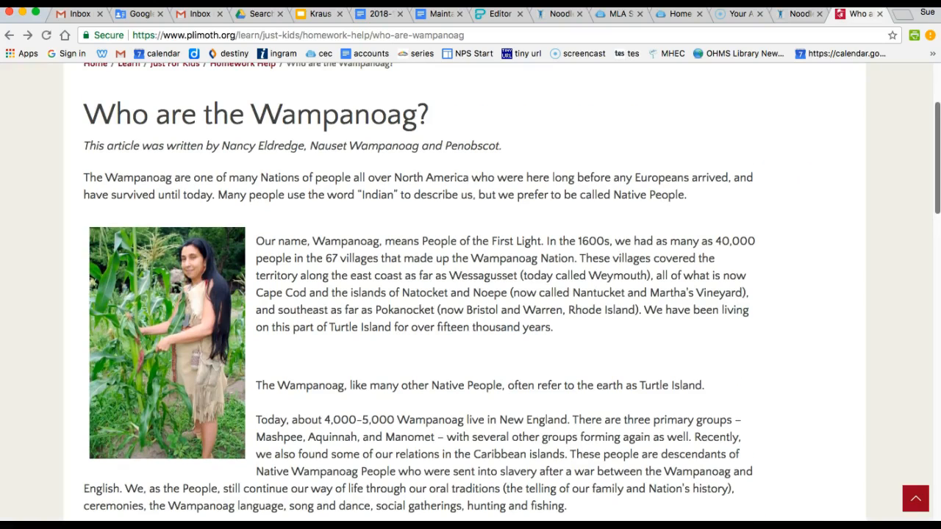
left_click_drag(222, 147, 304, 146)
key("super+c")
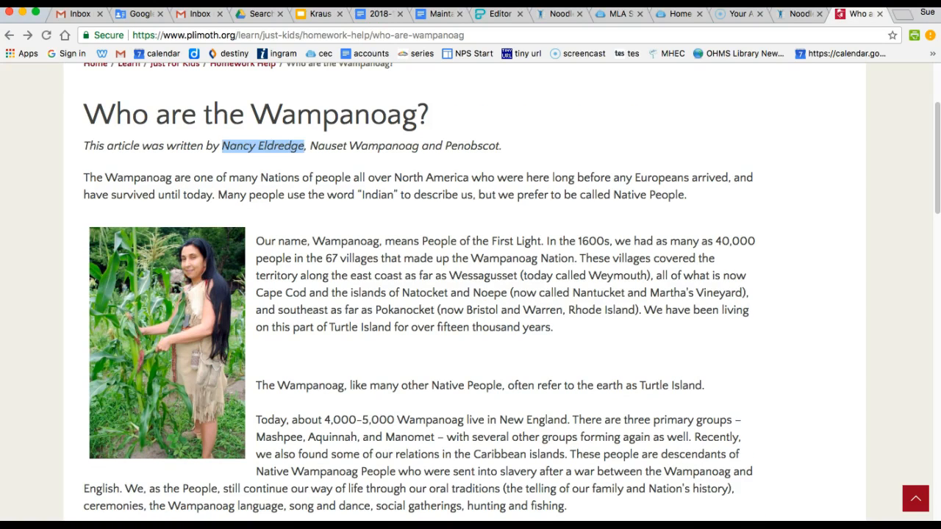
left_click(795, 14)
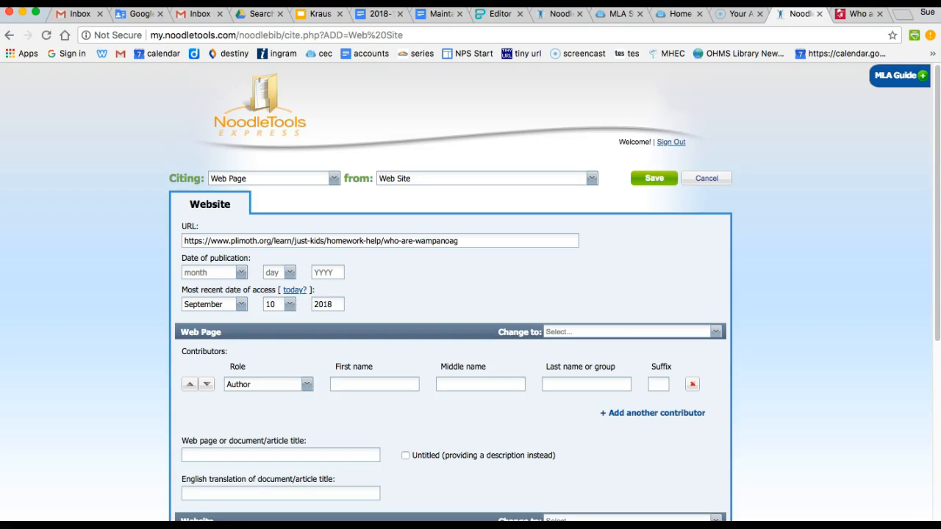
left_click(374, 385)
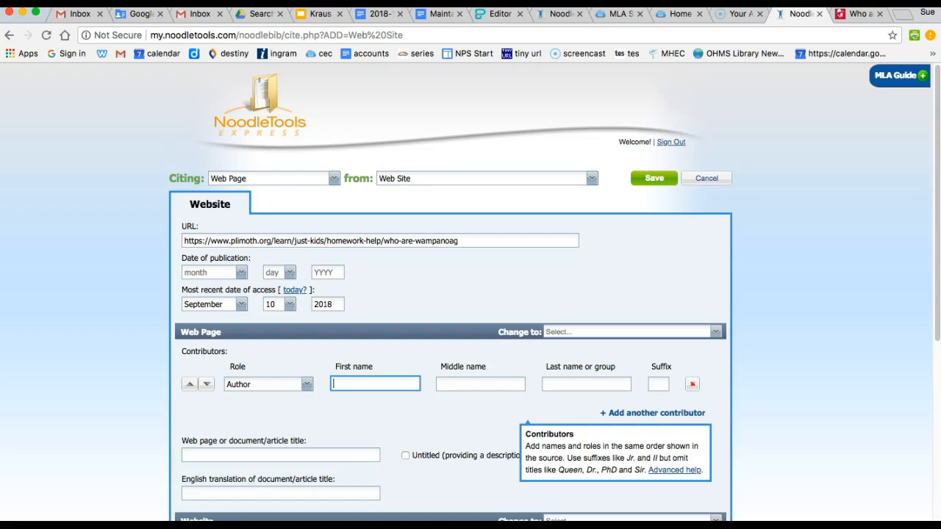
key("super+v")
Move the author's surname out of the first name field into the last name field
left_click_drag(356, 384, 388, 384)
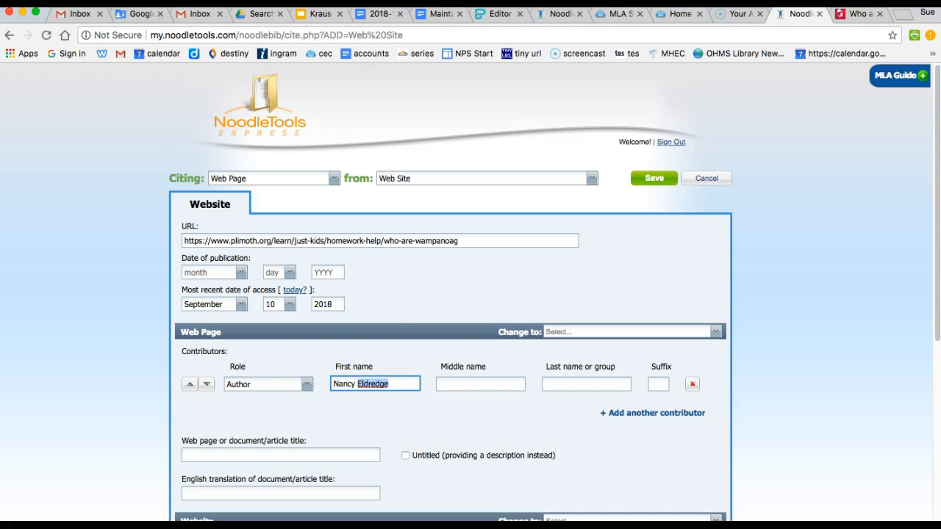
key("super+x")
left_click(587, 384)
key("super+v")
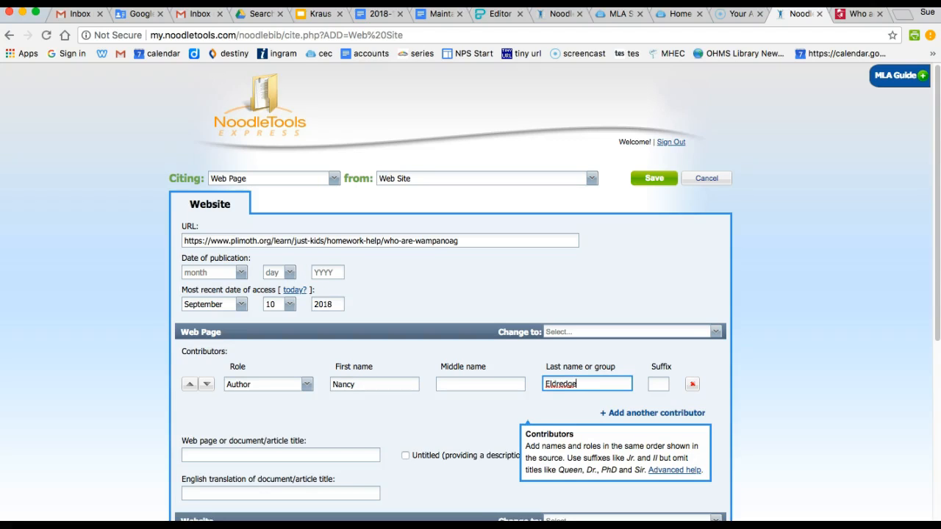
Copy the article's heading "Who are the Wampanoag?" from the Plimoth page into the citation's article title field
scroll(471, 294, "down", 2)
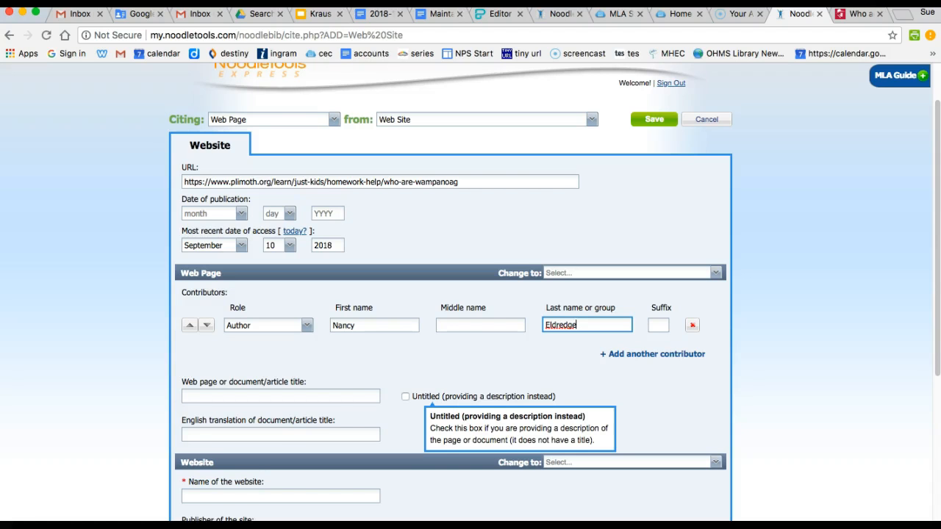
left_click(861, 14)
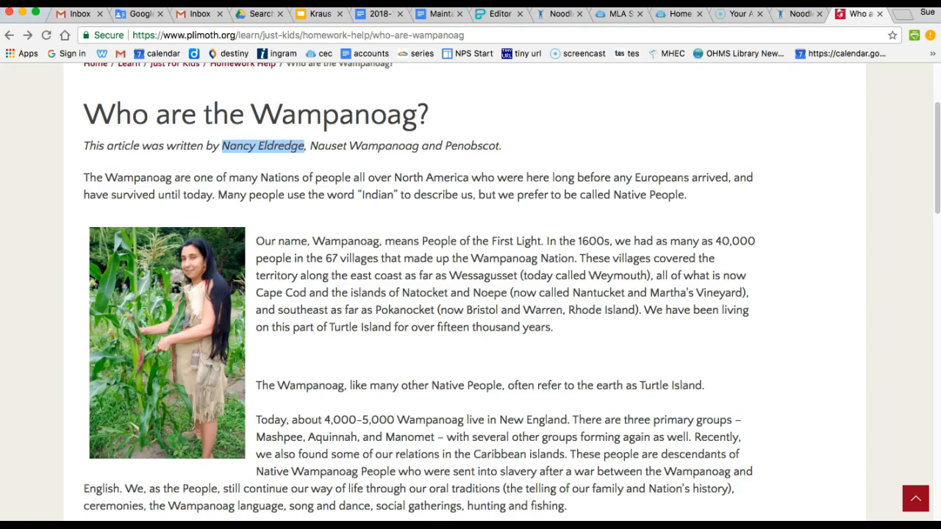
left_click(263, 146)
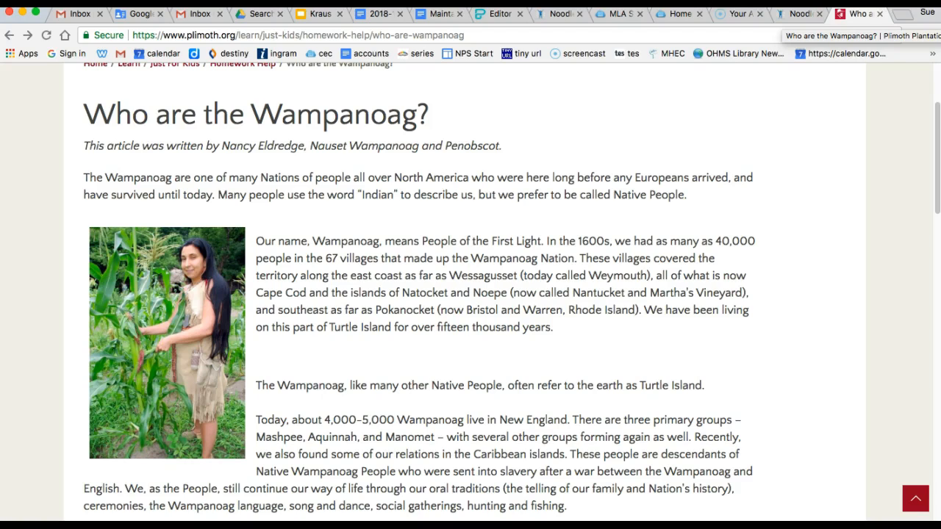
left_click_drag(84, 114, 349, 145)
left_click_drag(434, 115, 84, 118)
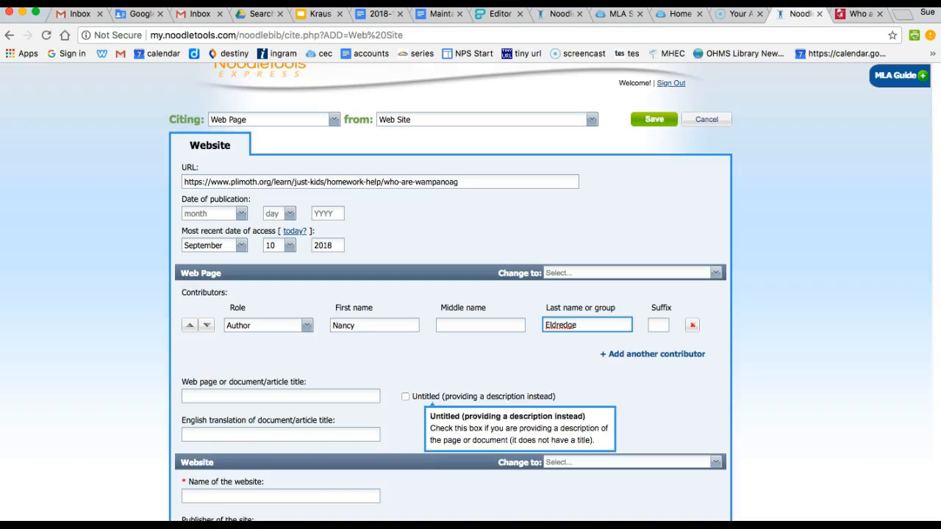
left_click(798, 14)
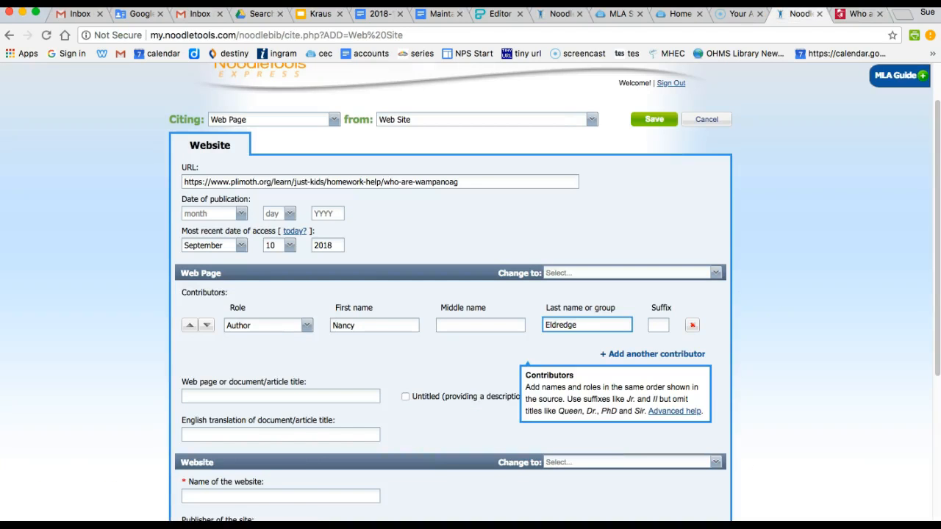
left_click(280, 396)
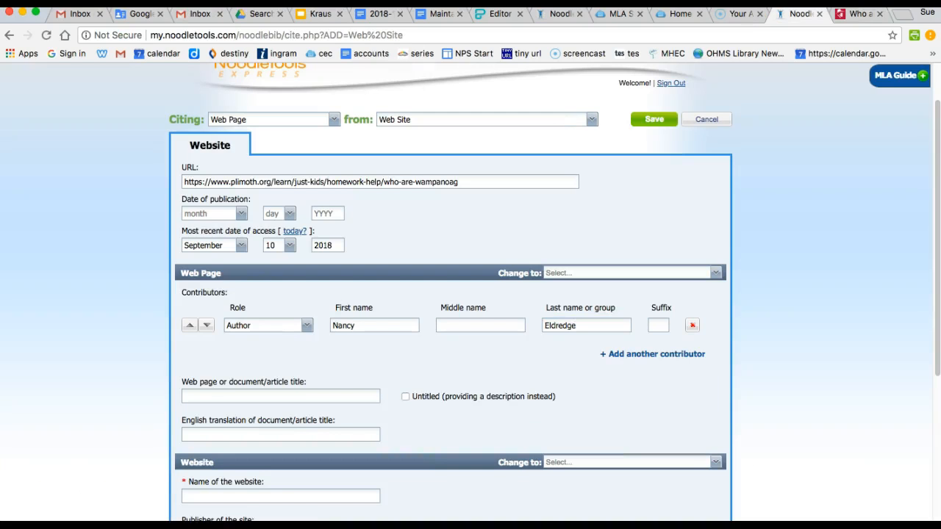
left_click(281, 396)
key("super+v")
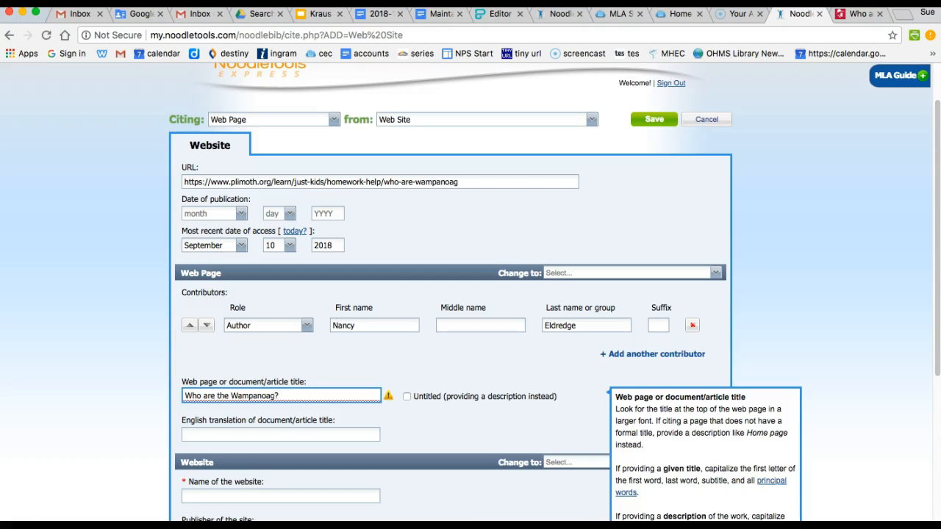
Check the capitalization suggestion and correct the article title to "Who Are the Wampanoag?"
mouse_move(388, 396)
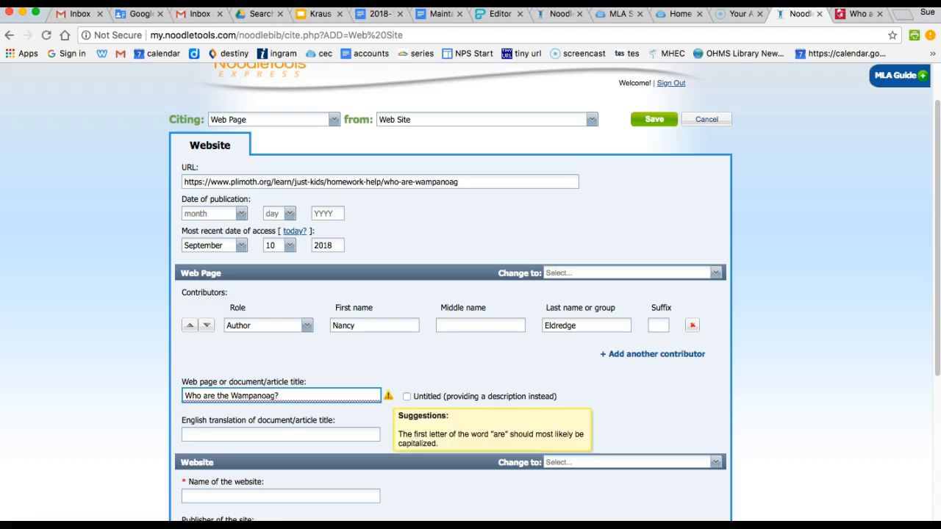
key("BackSpace")
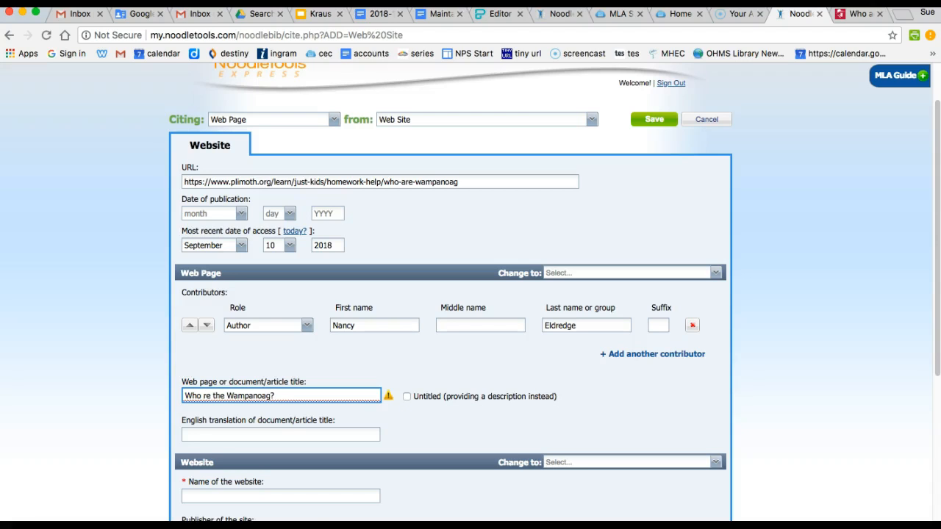
key("super+a")
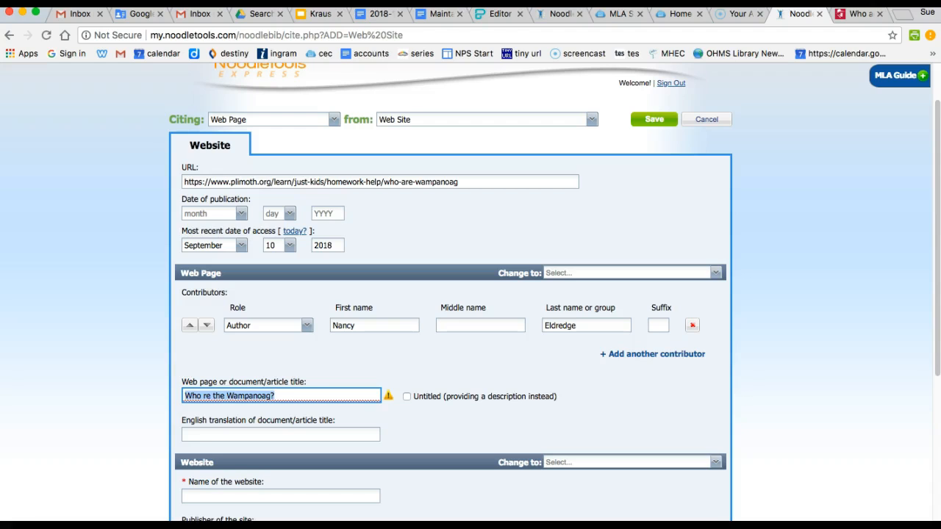
key("super+v")
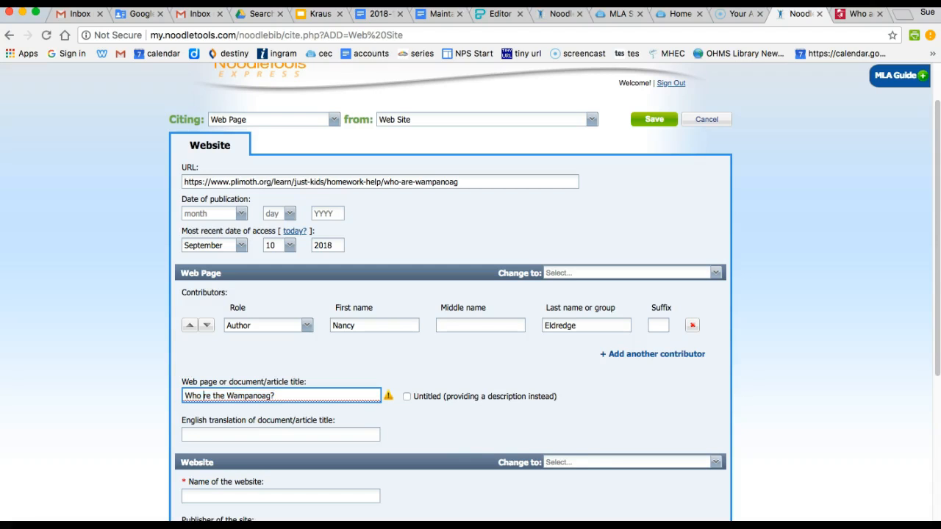
key("Tab")
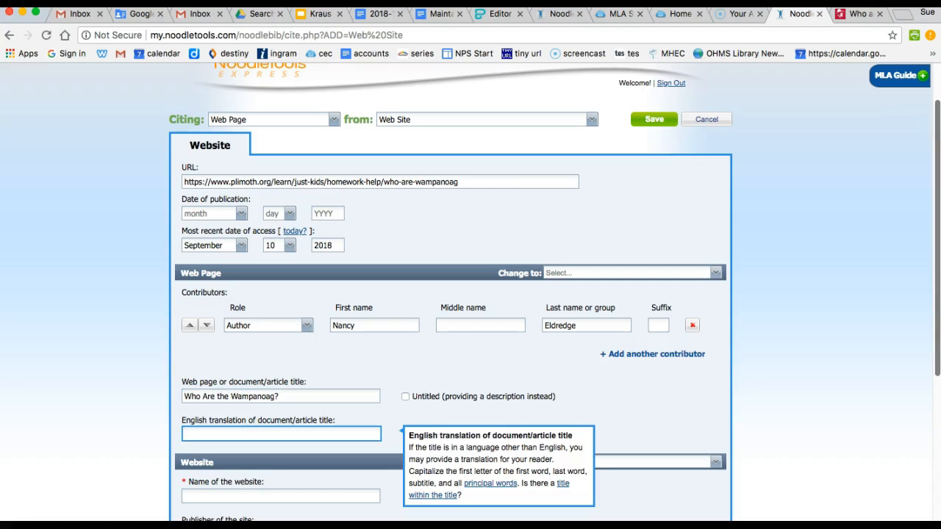
scroll(471, 294, "down", 3)
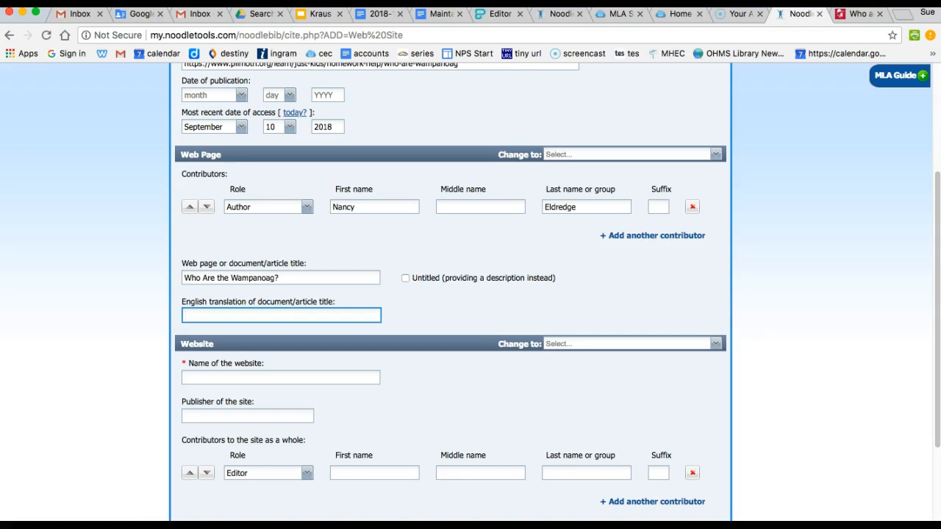
left_click(281, 377)
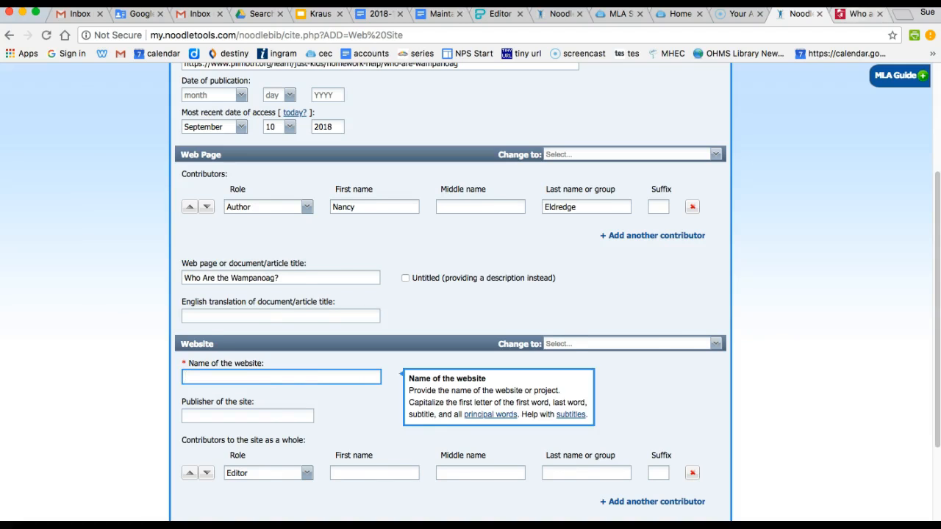
key("ctrl+Tab")
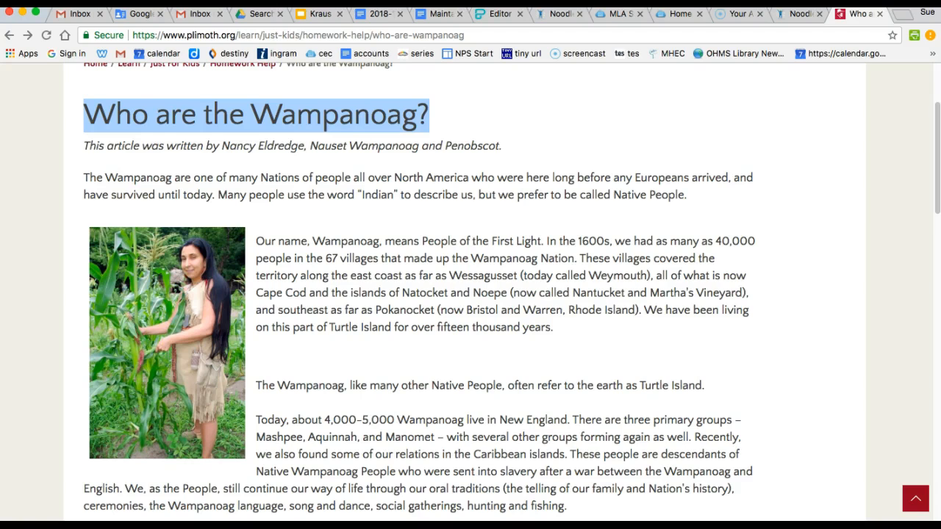
scroll(470, 294, "up", 3)
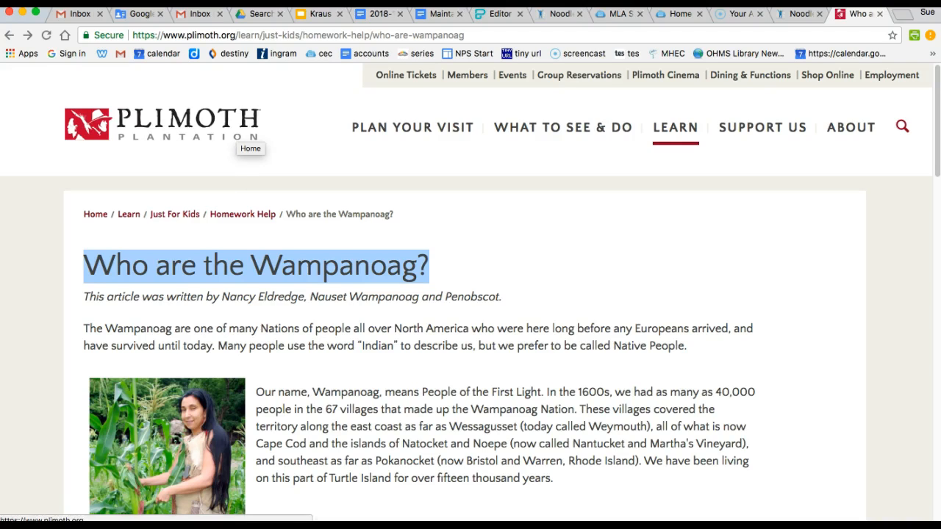
left_click(237, 34)
left_click(238, 35)
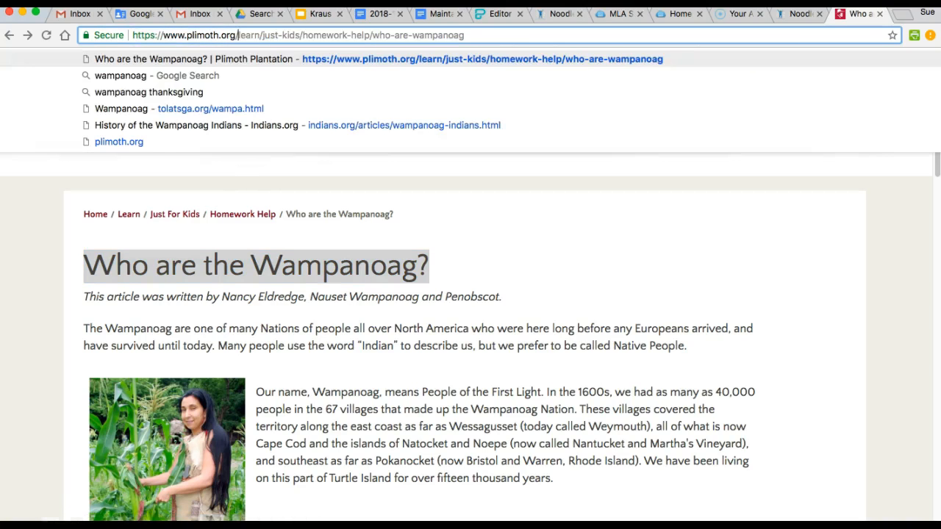
left_click_drag(237, 35, 464, 34)
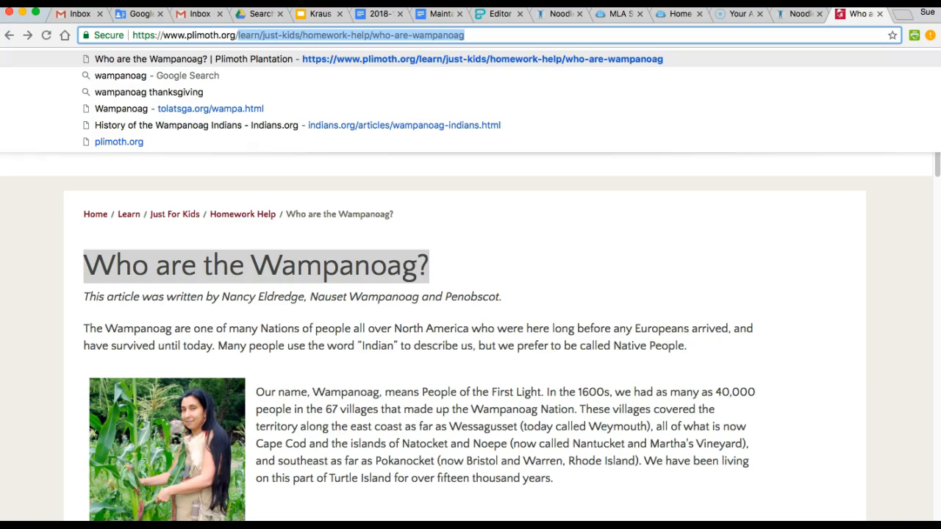
key("BackSpace")
key("Return")
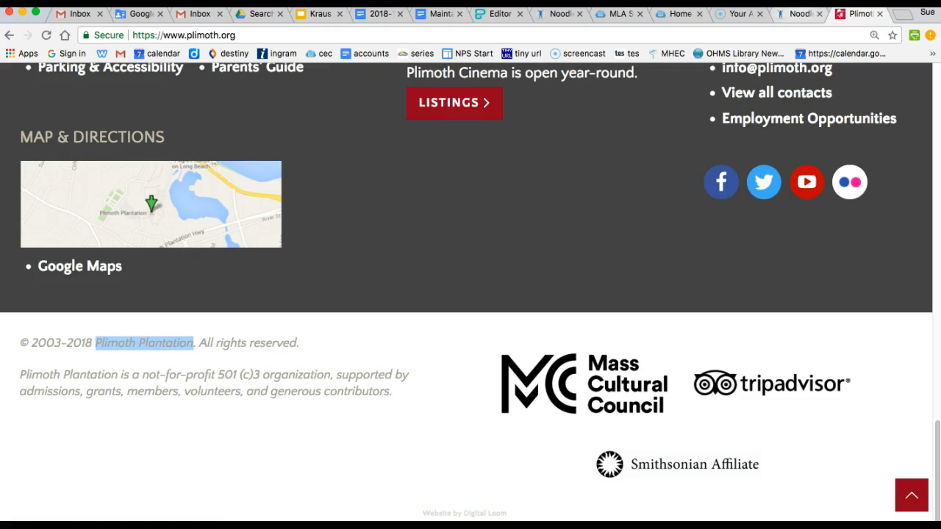
left_click(800, 14)
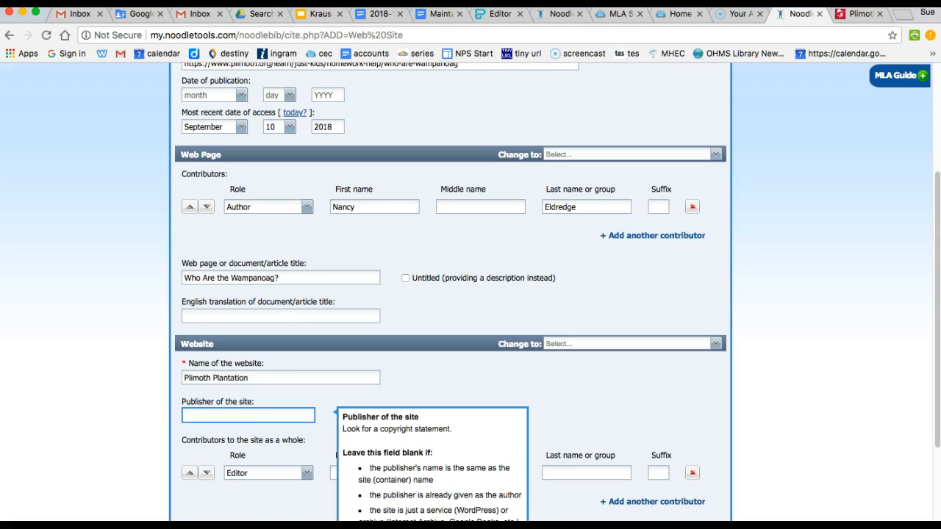
key("Tab")
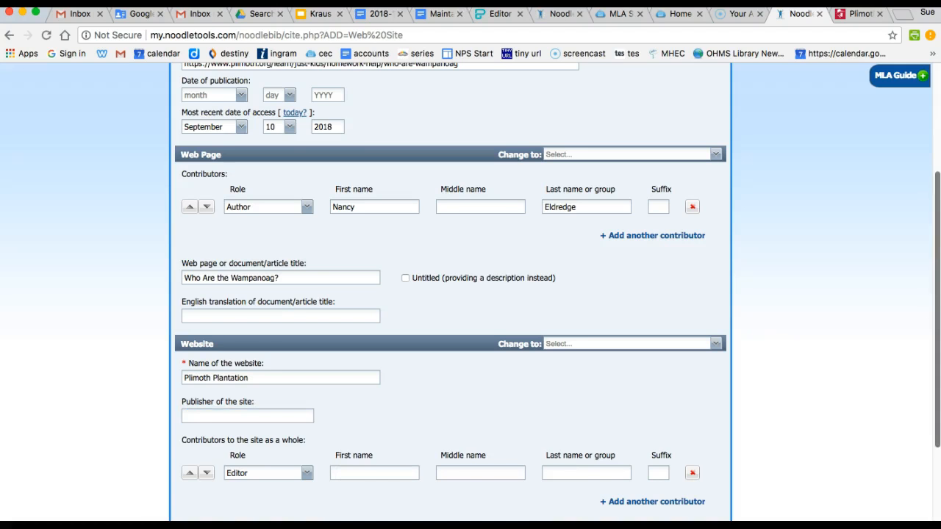
Save the web page citation and select the full text of the generated MLA entry
scroll(451, 294, "down", 3)
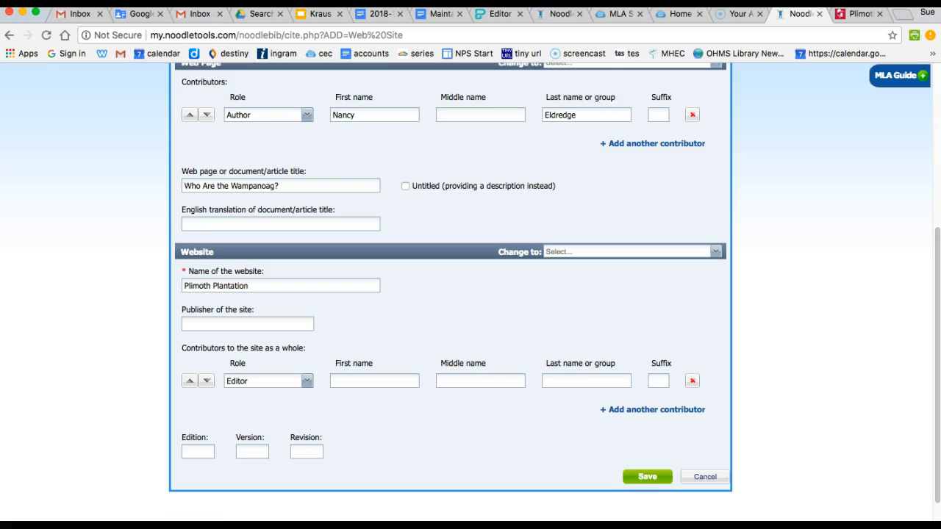
left_click(647, 477)
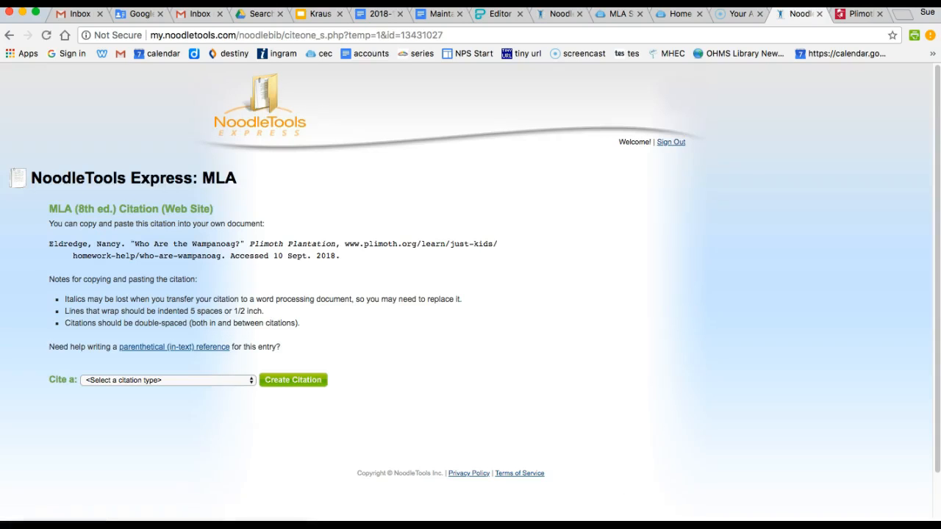
left_click_drag(49, 243, 341, 255)
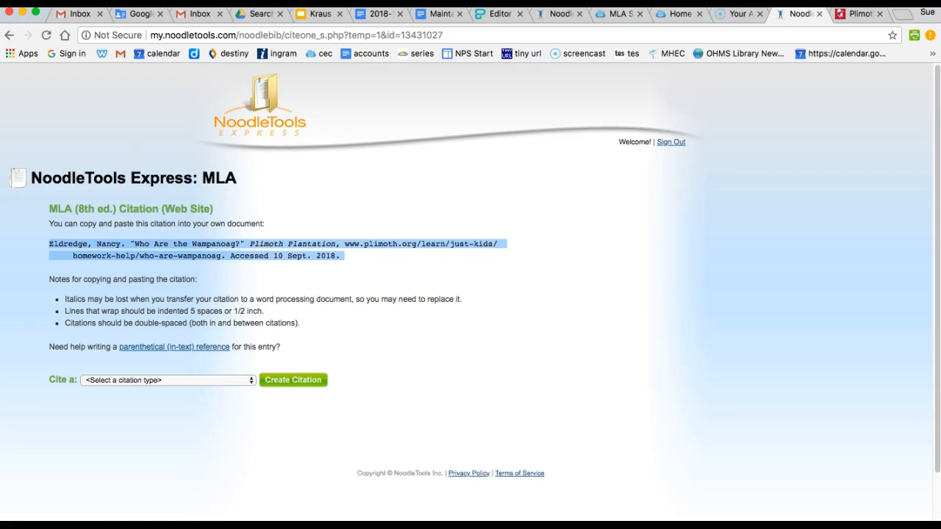